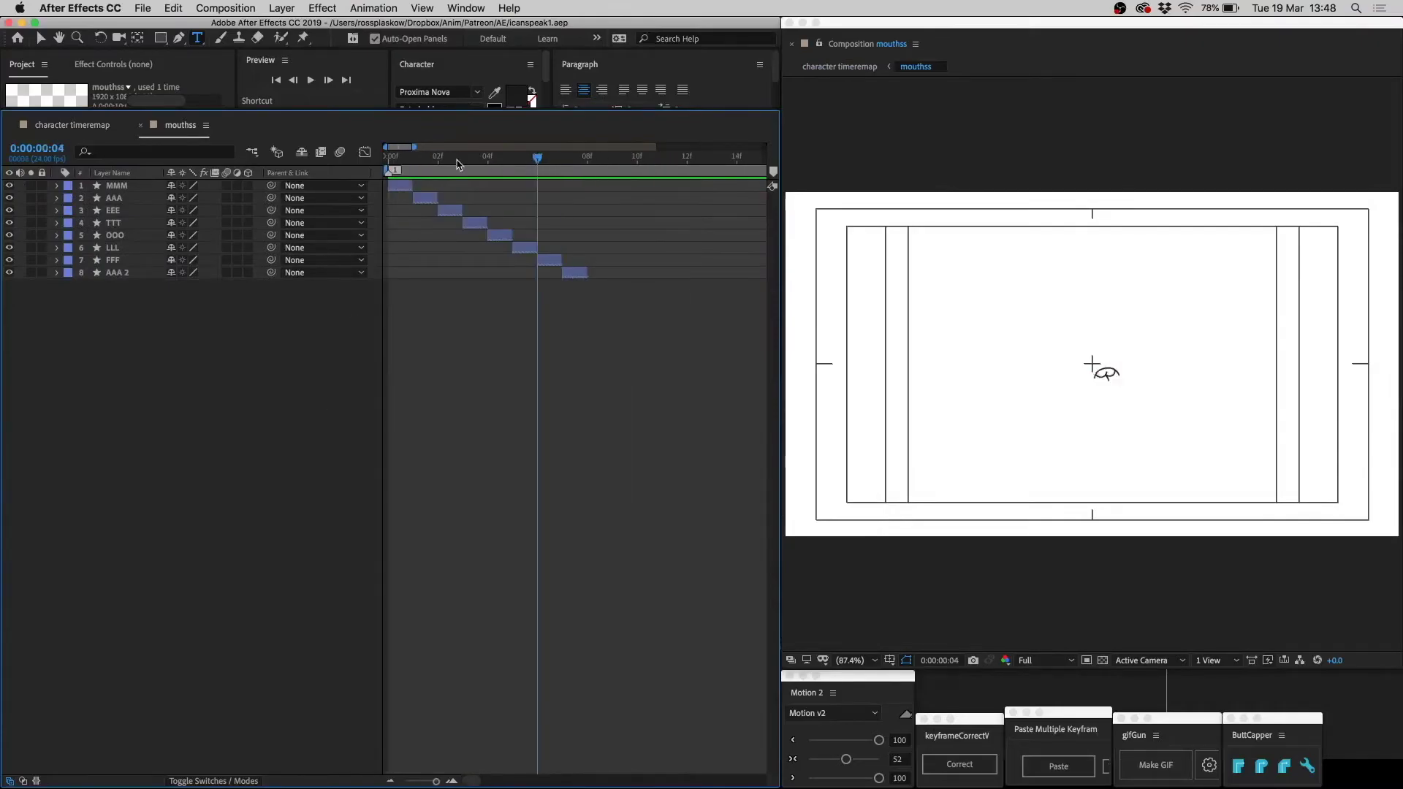
Go to the first frame of the mouthss comp, reveal MMM's animated path, and compare neighbouring frames
click(141, 191)
key(u)
key(u)
key(u)
key(Page_Down)
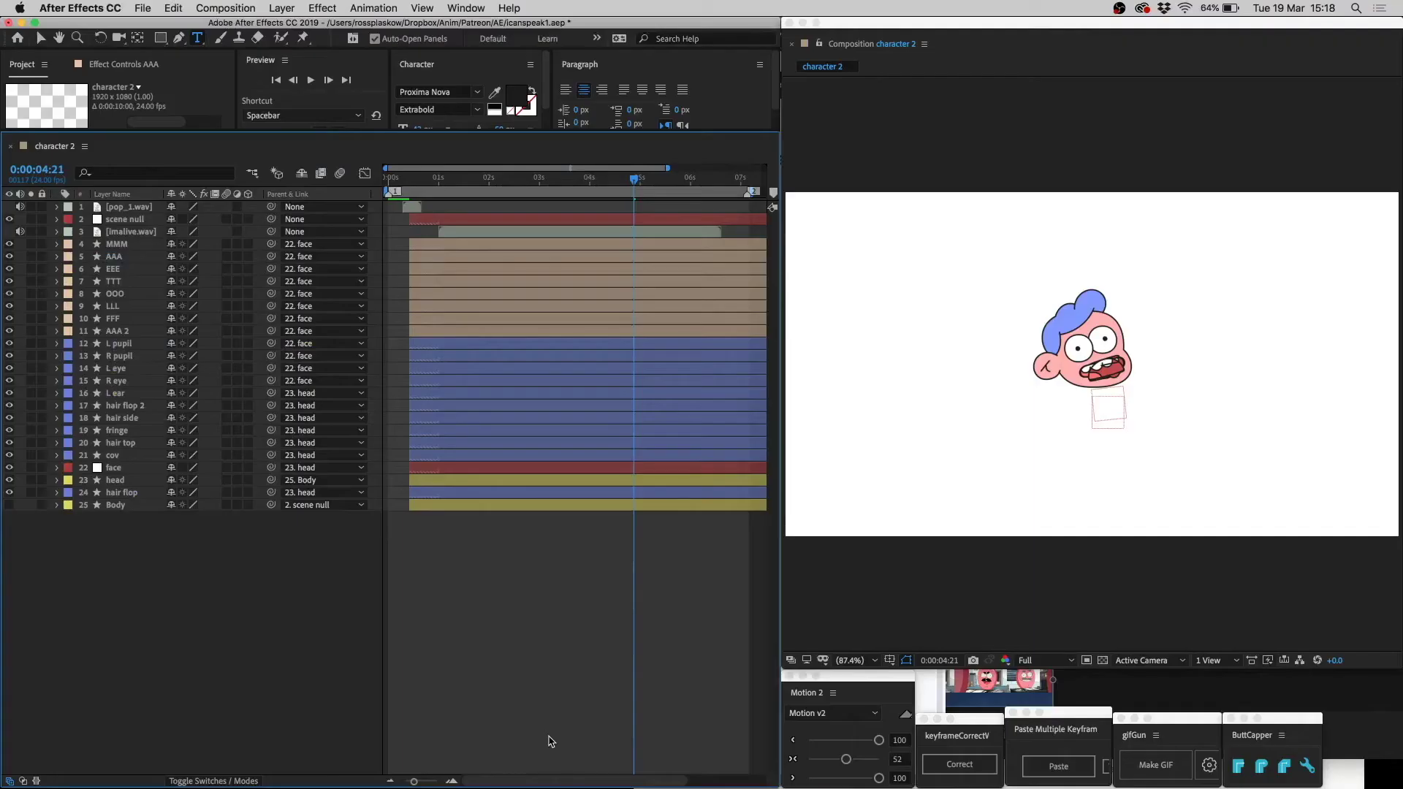
Solo the MMM, AAA, EEE and TTT mouth layers one at a time to preview each
click(31, 244)
click(31, 245)
click(31, 257)
click(32, 256)
click(31, 269)
click(32, 269)
click(31, 282)
click(32, 281)
Solo the OOO, LLL, FFF and AAA 2 mouths in turn, then recheck AAA and AAA 2
click(31, 294)
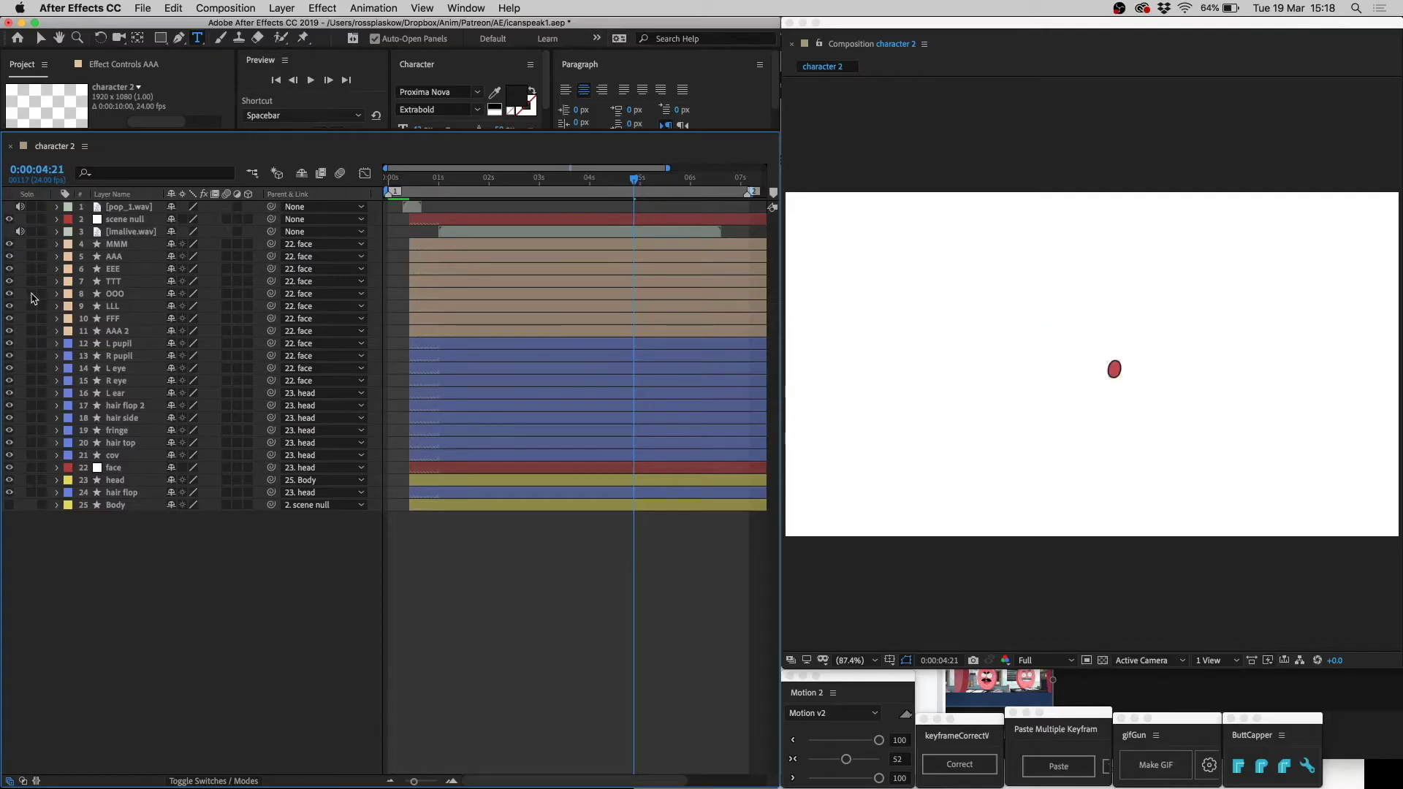
click(31, 294)
click(32, 306)
click(32, 306)
click(31, 319)
click(32, 318)
click(32, 331)
click(32, 331)
click(31, 256)
click(31, 256)
click(31, 332)
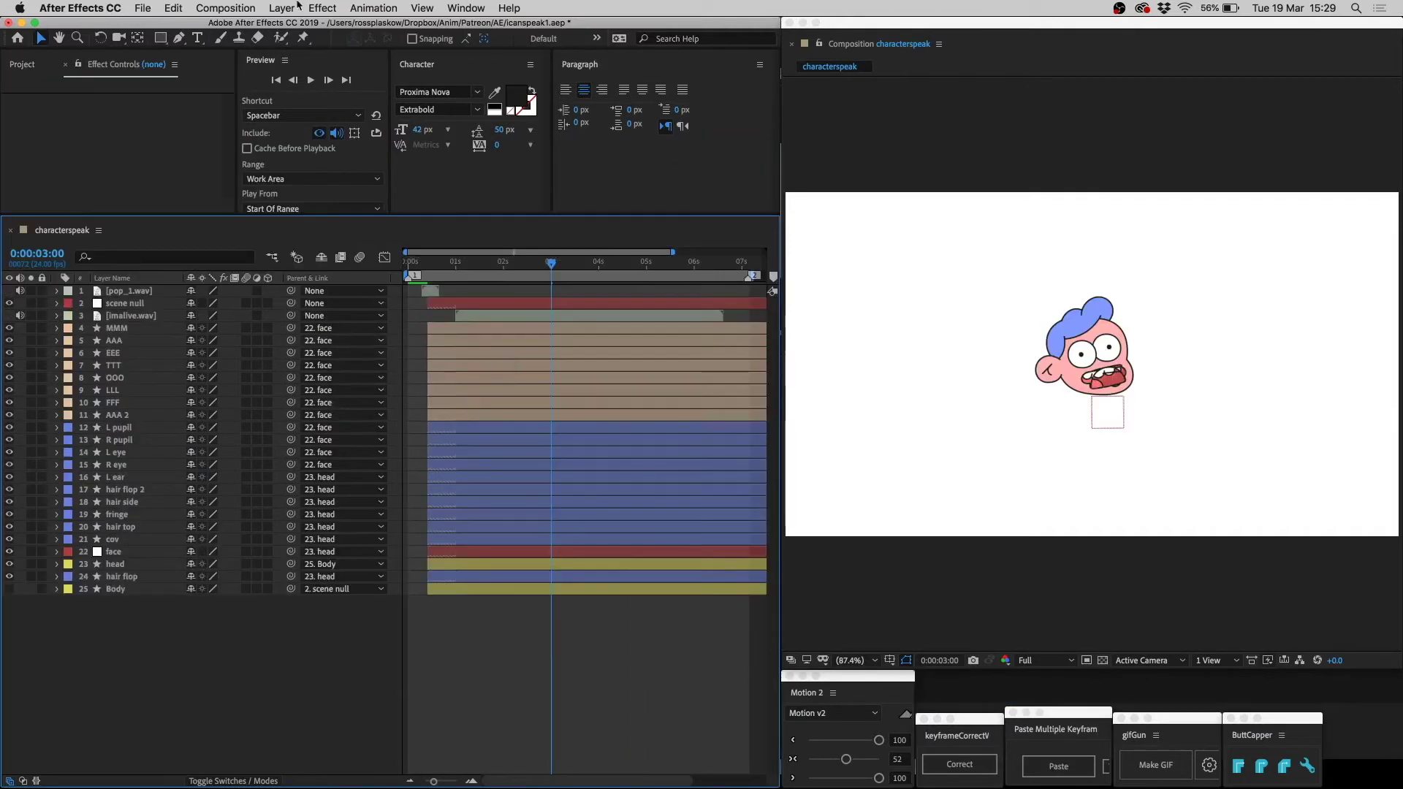
Add a new null object layer and name it 'mouth ctl'
click(282, 7)
mouse_move(292, 26)
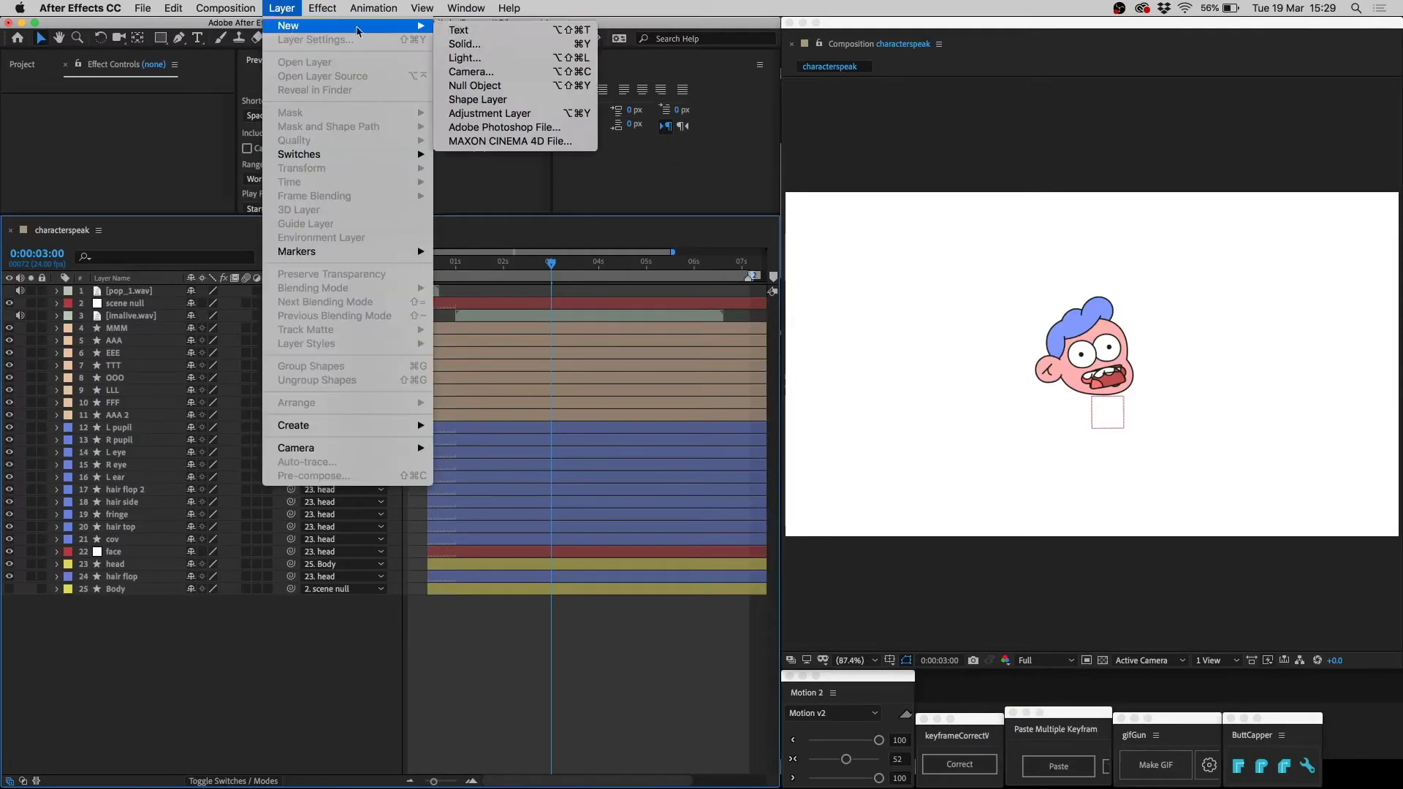
click(467, 82)
click(114, 292)
key(Return)
text(mouth)
key(Return)
Place mouth ctl above MMM, parent it to face, and parent MMM through AAA 2 to it
drag(139, 291, 142, 338)
drag(263, 349, 141, 565)
click(134, 342)
shift+click(133, 428)
drag(291, 341, 147, 329)
click(148, 329)
click(322, 8)
Add a Slider Control to mouth ctl and paste the slider expression onto MMM's Opacity
mouse_move(380, 189)
click(494, 270)
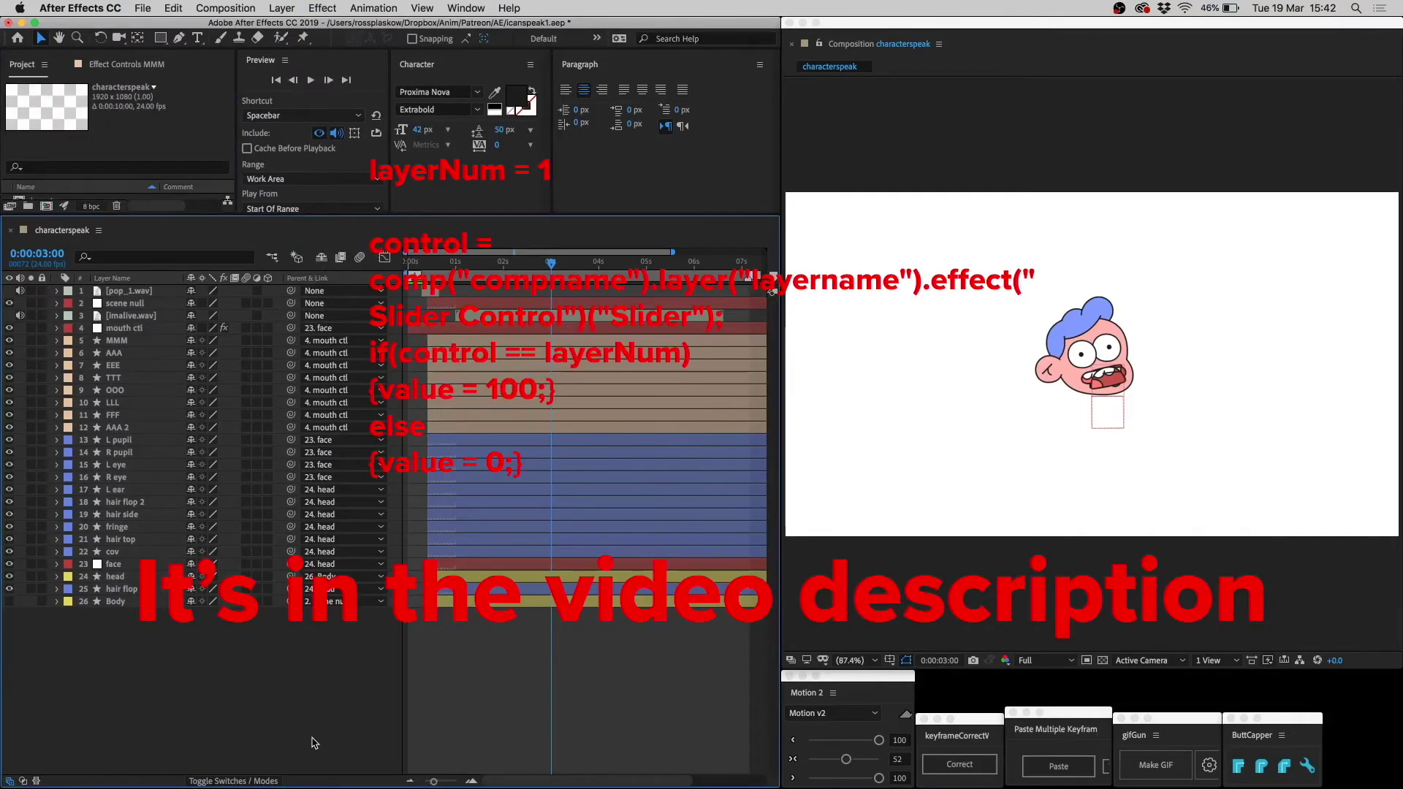
click(139, 342)
key(t)
alt+click(93, 354)
text(layerNum = 1  control = comp("compname").layer("layername").effect("Slider Control")("Slider"); if(control == layerNum) {value = 100;} else {value = 0;})
mouse_move(503, 486)
mouse_down()
mouse_move(510, 380)
mouse_move(507, 484)
mouse_up()
click(276, 411)
Fill in the expression's comp name as 'characterspeak' and layer name as 'mouth ctl'
double_click(523, 387)
text(characterspeak)
double_click(602, 398)
text(mouth ctl)
click(297, 409)
Copy MMM's expression and paste it onto the AAA and EEE Opacity properties
click(531, 445)
key(super+c)
click(145, 495)
key(t)
alt+click(93, 505)
key(super+v)
click(413, 508)
scroll(413, 507, down, 3)
click(113, 533)
key(t)
alt+click(94, 544)
key(super+v)
click(443, 548)
Paste the slider-driven opacity expression onto TTT's Opacity as well
scroll(442, 548, down, 3)
click(126, 547)
shift+click(132, 594)
key(t)
alt+click(93, 558)
key(super+v)
click(461, 560)
Expand mouth ctl's Slider Control and raise the Slider value to 4
key(l)
key(l)
click(57, 330)
click(71, 342)
click(83, 355)
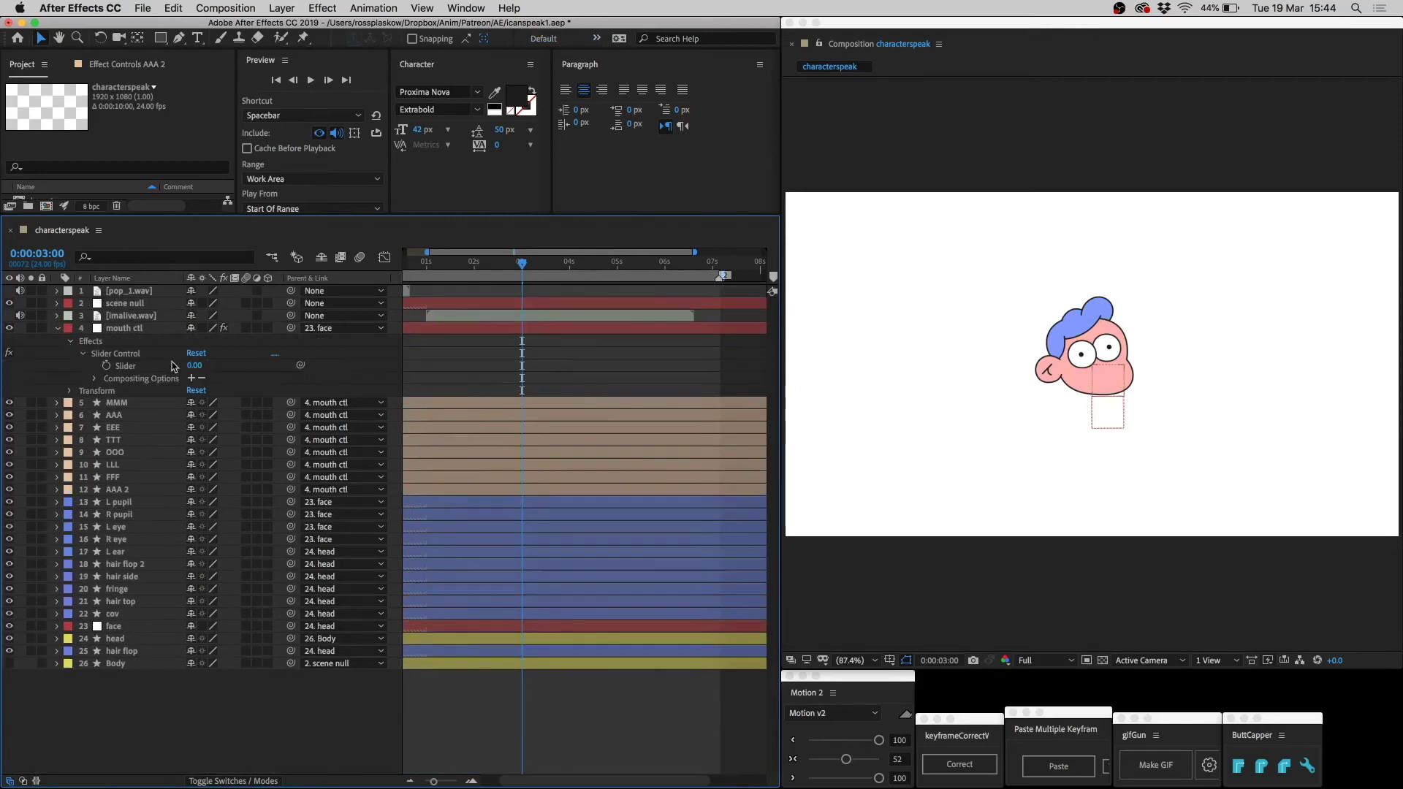
click(194, 368)
key(Up)
key(Up)
key(Up)
key(Up)
key(Up)
key(Up)
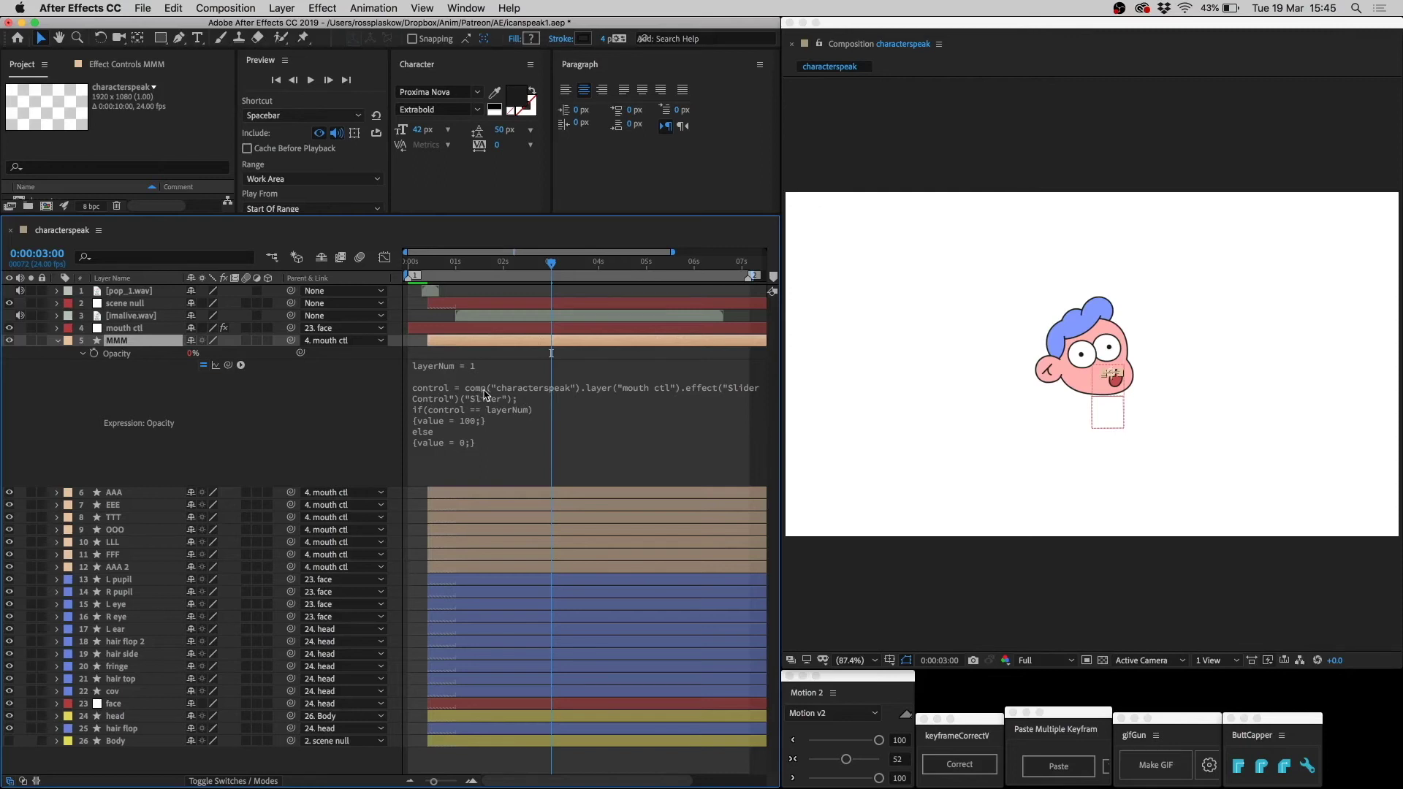
Insert a blank line before the if statement in MMM's opacity expression
click(413, 411)
click(421, 411)
key(Return)
key(KP_Enter)
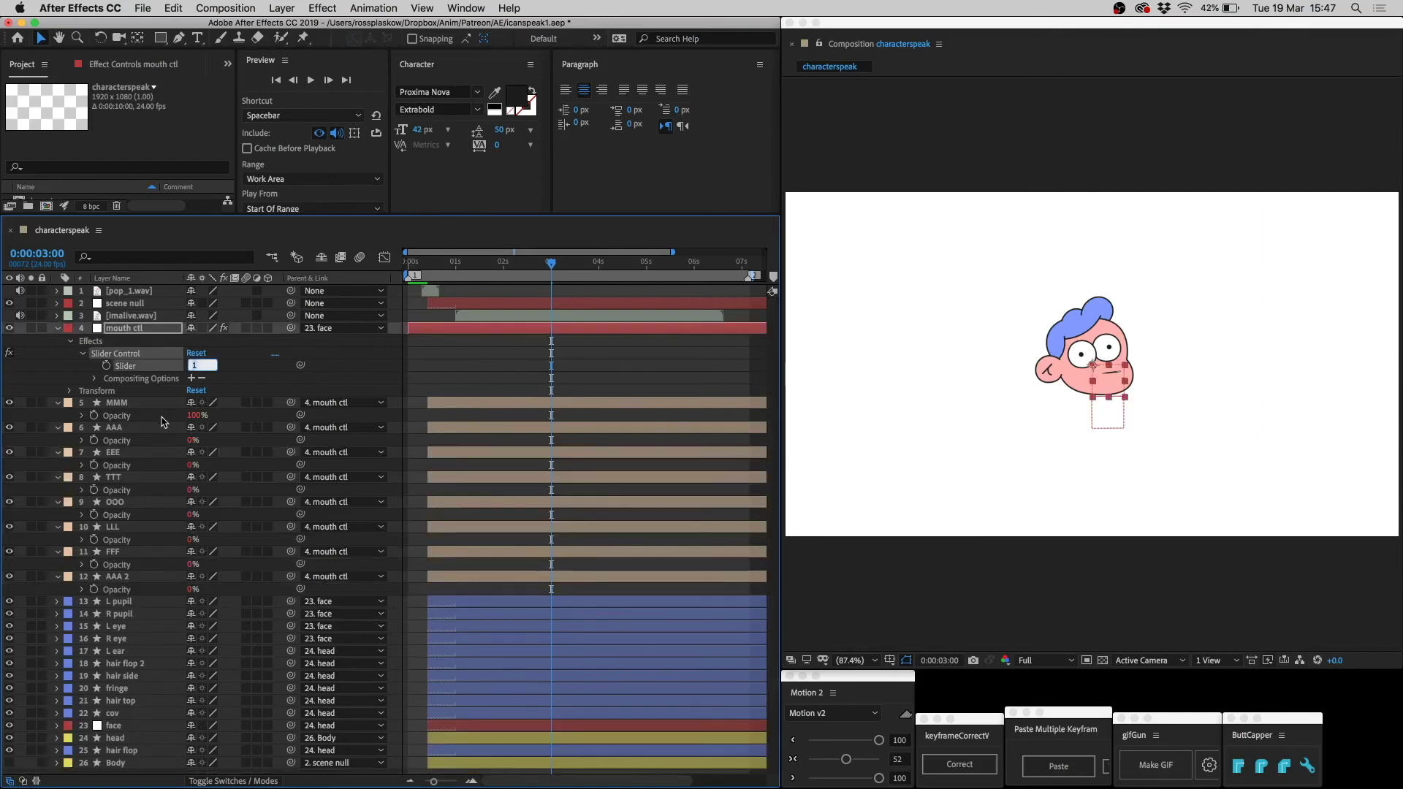
Nudge the mouth ctl Slider up and down between 5 and 6 to test the mouth shapes
key(Up)
key(Up)
key(Up)
key(Up)
key(Up)
key(Down)
key(Down)
key(Down)
key(Down)
key(Down)
key(u)
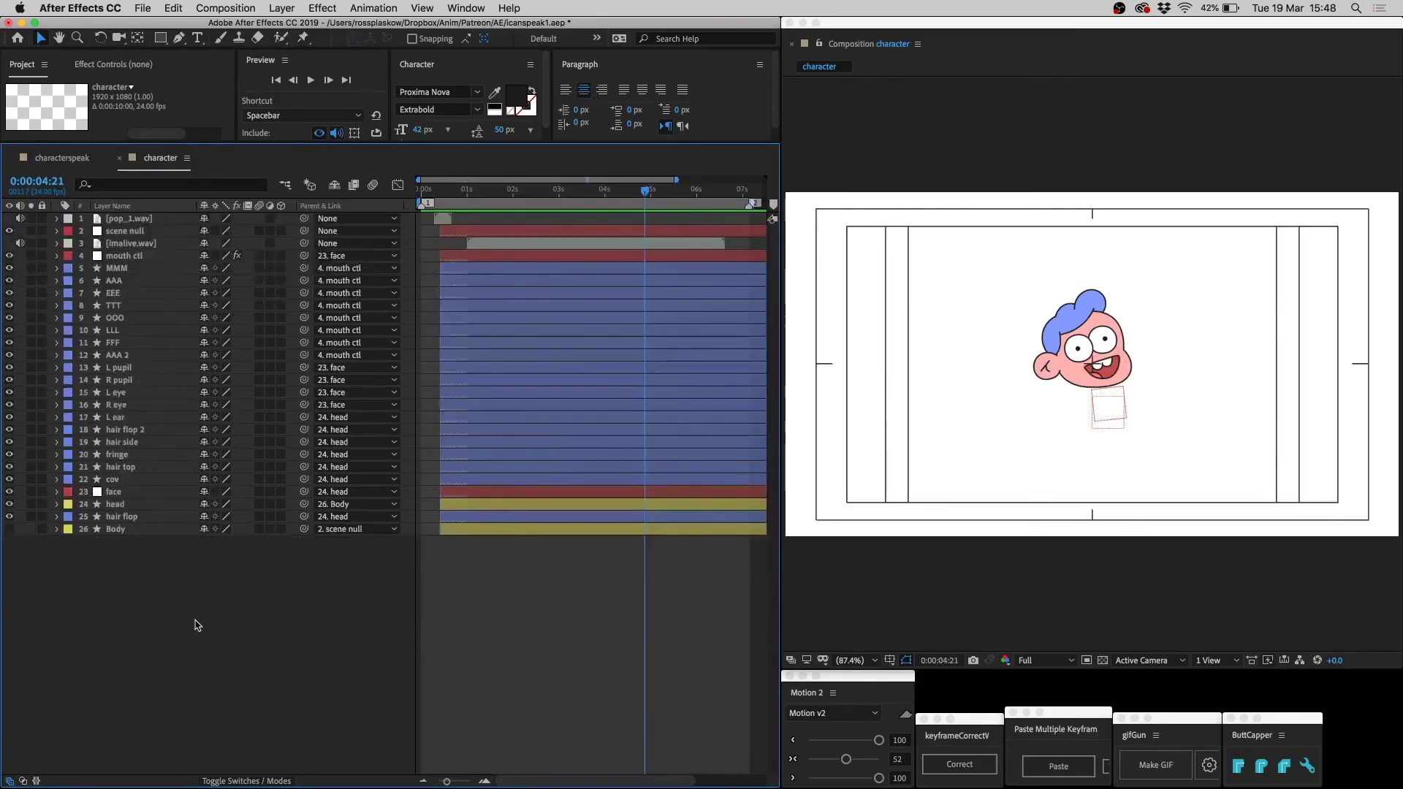
key(u)
Zoom the timeline, jump to 0:00:03:13 and 0:00:03:17, and hide the safe-area guides
scroll(512, 492, down, 1)
click(484, 781)
key(j)
key(j)
key(j)
key(j)
key(j)
key(j)
scroll(535, 291, up, 3)
click(577, 192)
key(apostrophe)
Step frame by frame between 0:00:03:13 and 0:00:03:17 to compare the mouth poses
click(545, 191)
key(Page_Down)
key(Page_Down)
key(Page_Down)
key(Page_Down)
key(Page_Up)
key(Page_Up)
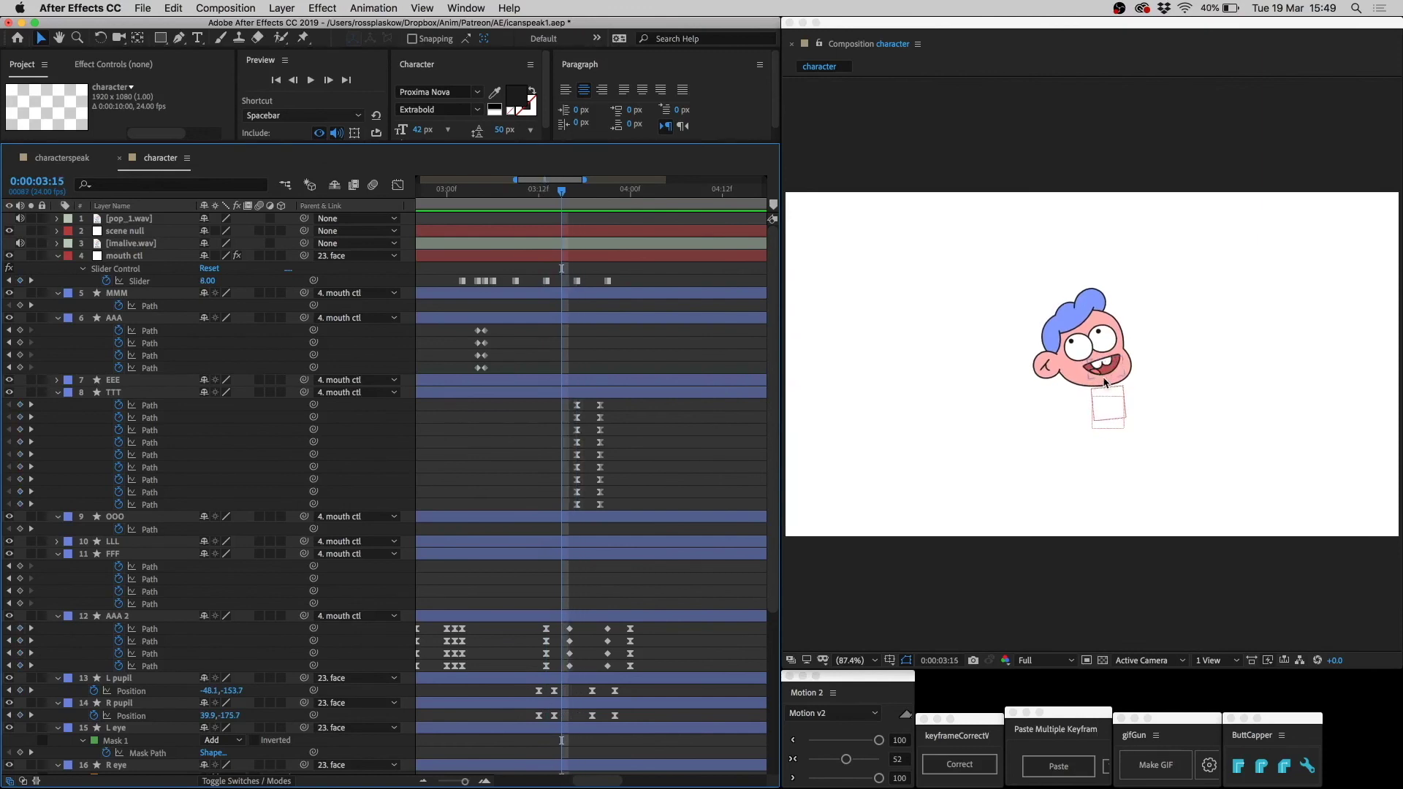
key(Page_Up)
key(Page_Down)
key(Page_Down)
key(Page_Down)
key(Page_Down)
key(Page_Up)
key(Page_Up)
key(Page_Down)
key(Page_Down)
key(Page_Down)
key(Page_Down)
key(Page_Up)
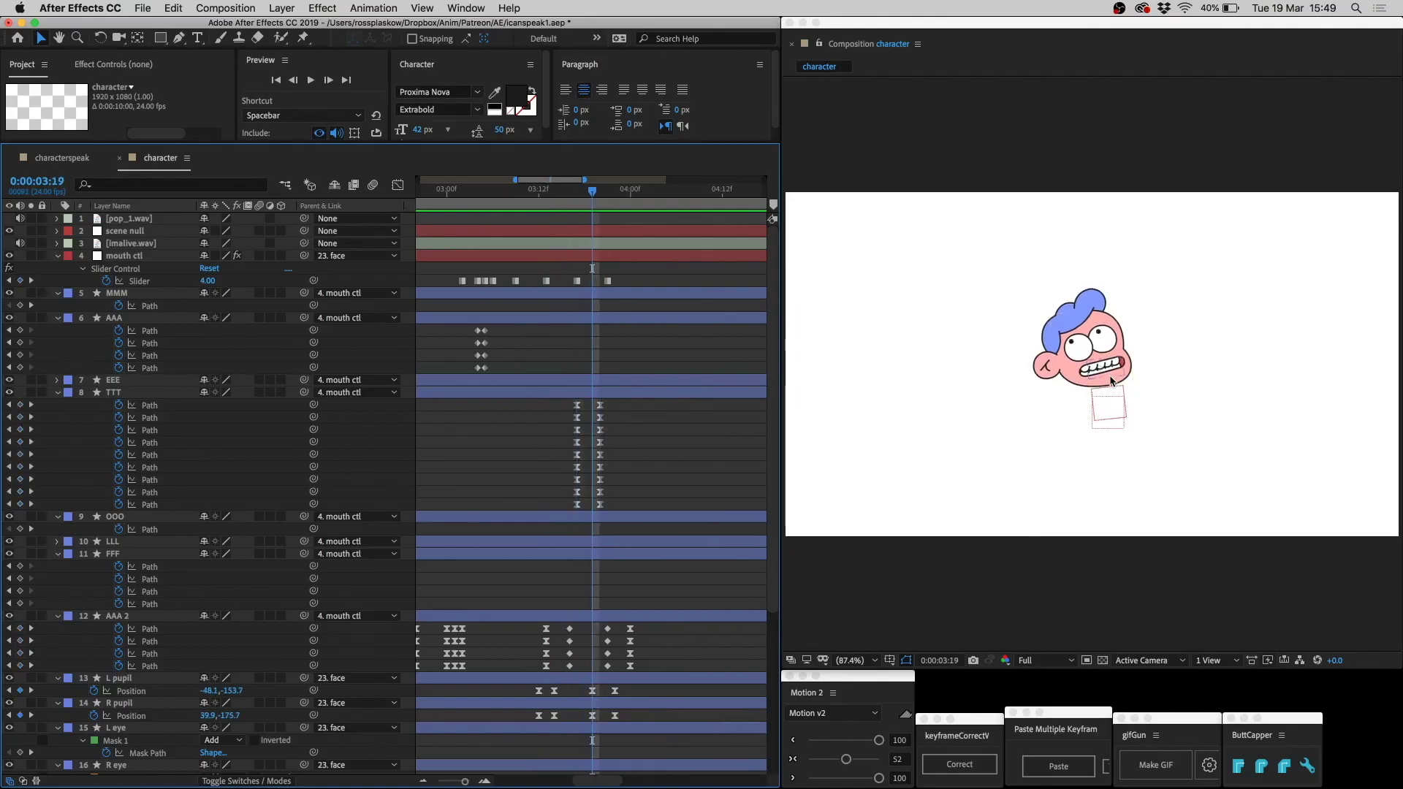